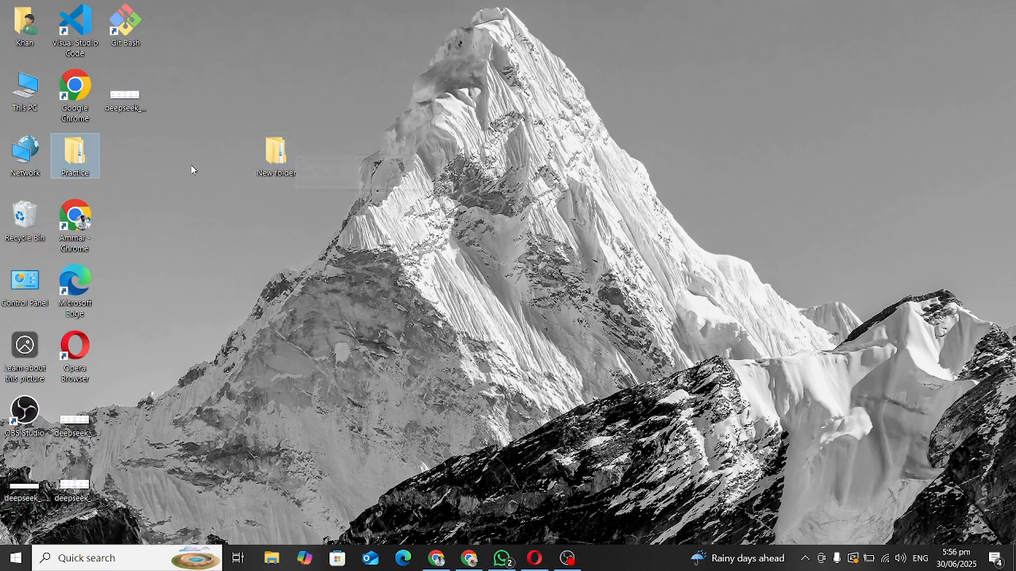
Step: Move the four deepseek_mermaid PNG images from the desktop into New folder
{"action": "double_click", "coordinate": [267, 166]}
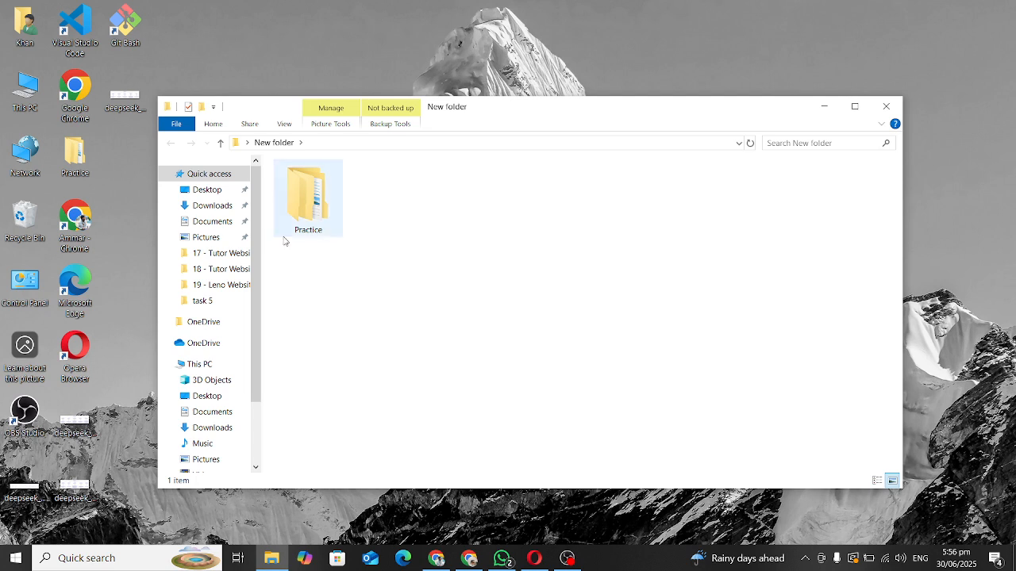
{"action": "left_click", "coordinate": [125, 97]}
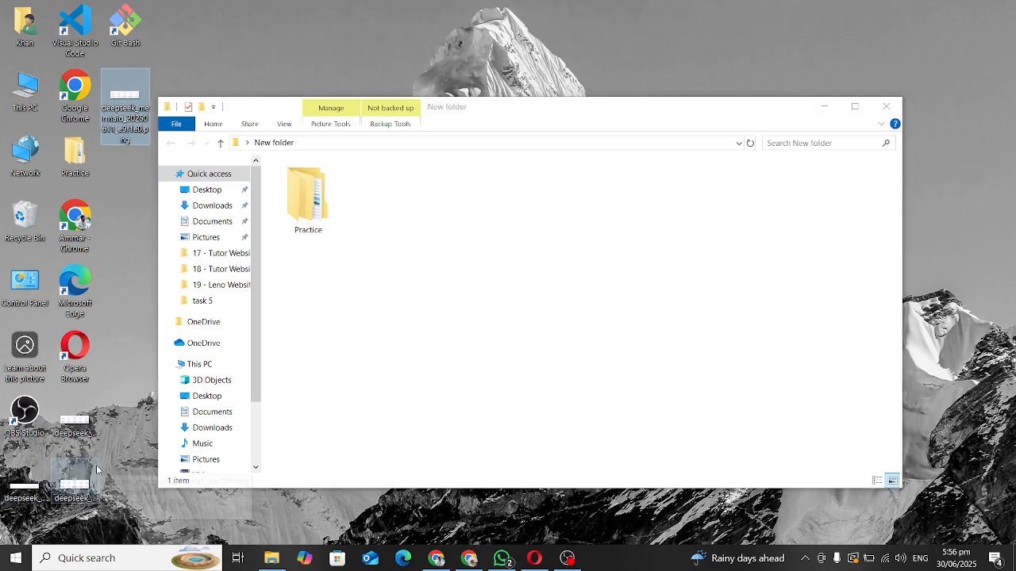
{"action": "left_click", "coordinate": [75, 434], "text": "ctrl"}
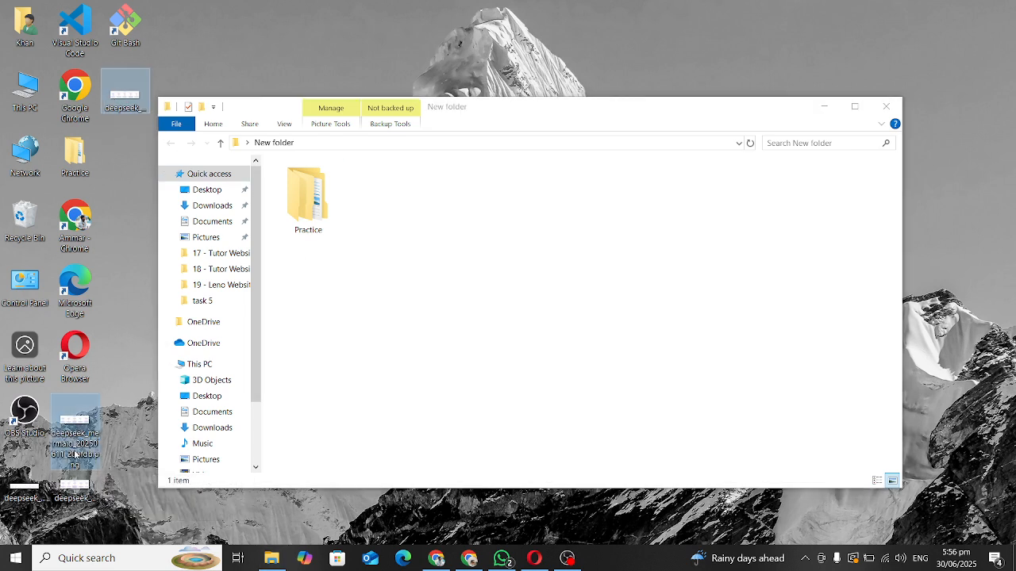
{"action": "left_click", "coordinate": [76, 491], "text": "ctrl"}
{"action": "left_click", "coordinate": [25, 486], "text": "ctrl"}
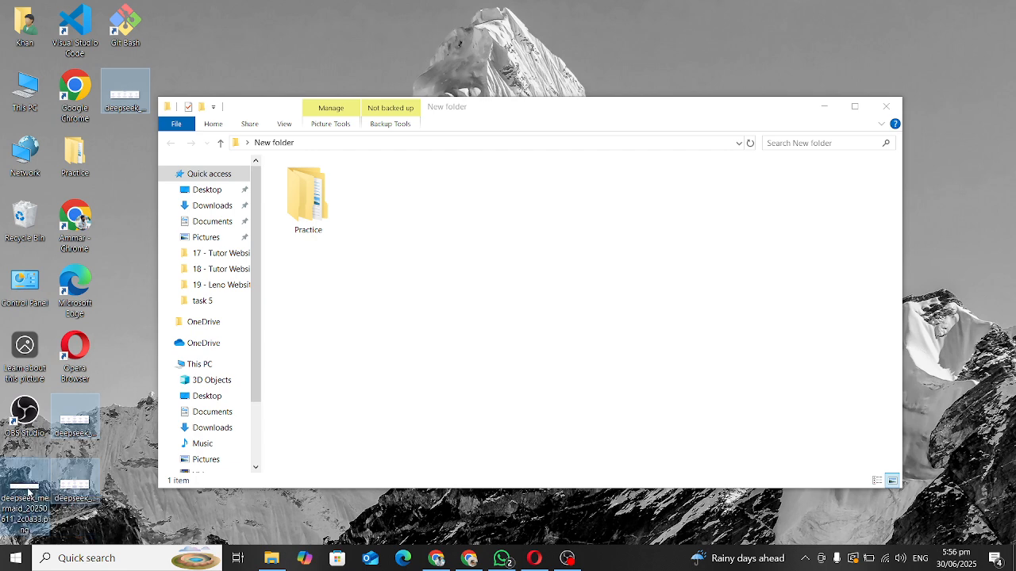
{"action": "left_click", "coordinate": [363, 303]}
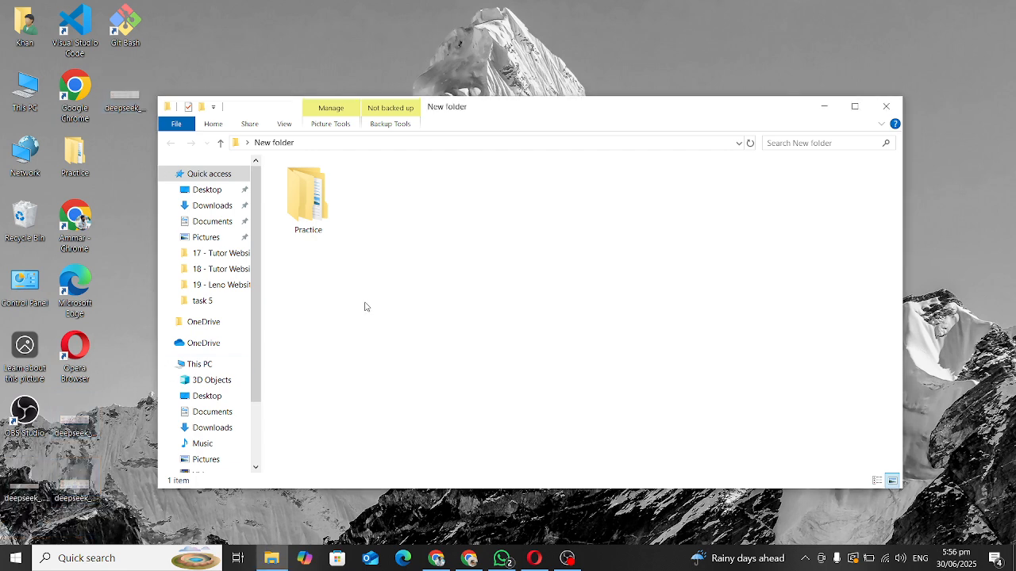
{"action": "key", "text": "ctrl+v"}
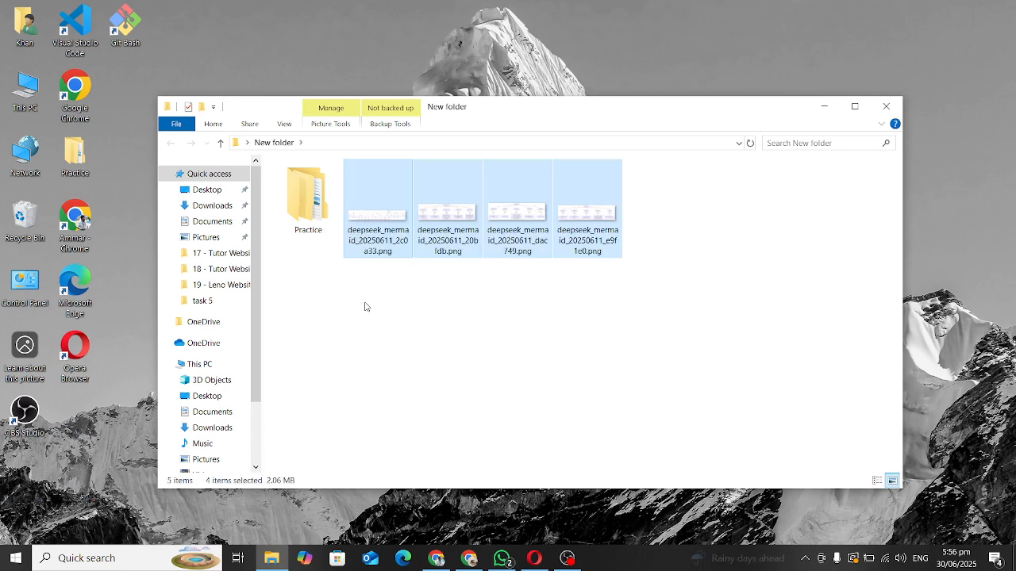
{"action": "left_click", "coordinate": [887, 107]}
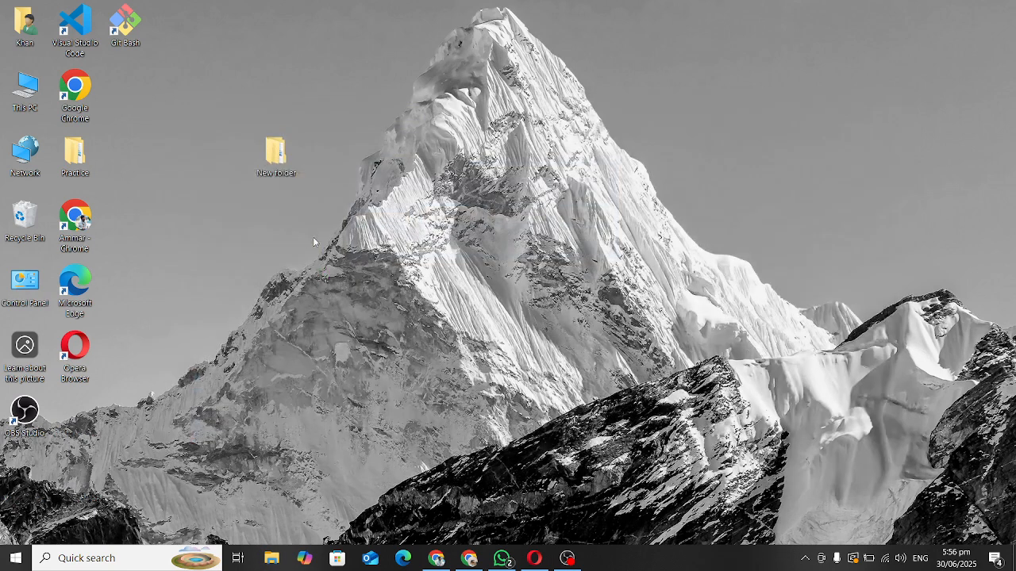
Step: Compress New folder on the desktop into a zipped folder
{"action": "right_click", "coordinate": [279, 155]}
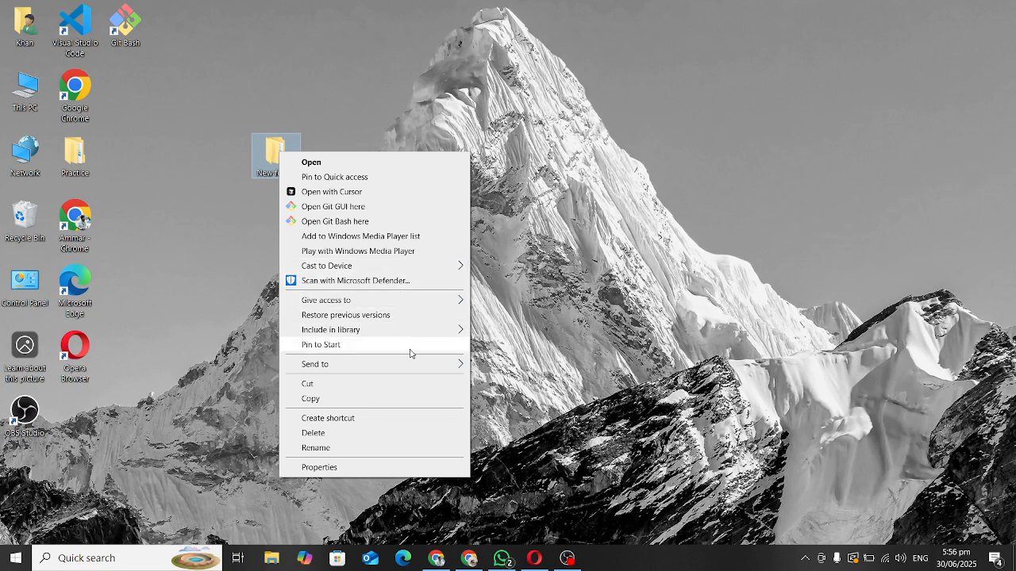
{"action": "mouse_move", "coordinate": [426, 369]}
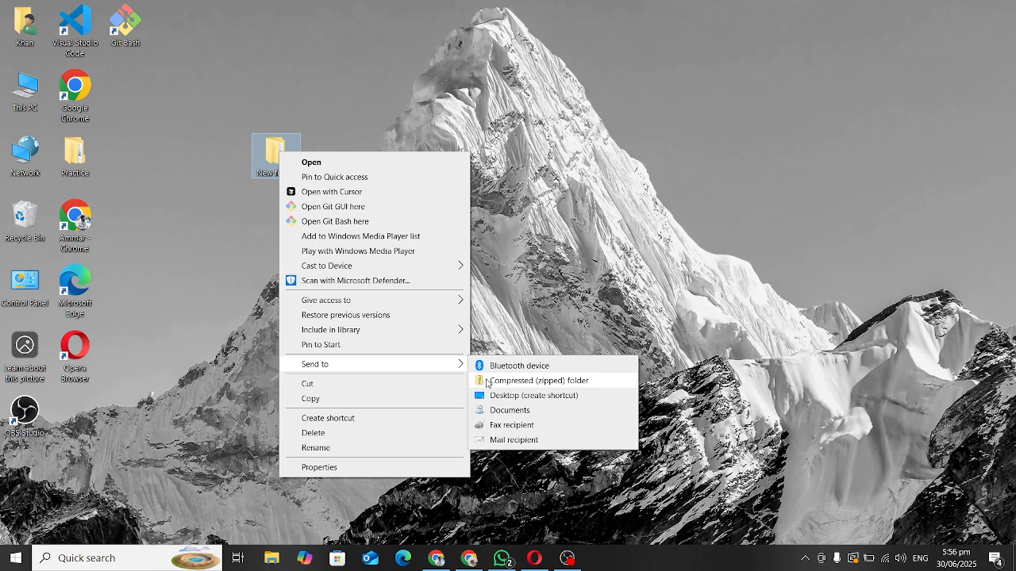
{"action": "left_click", "coordinate": [529, 382]}
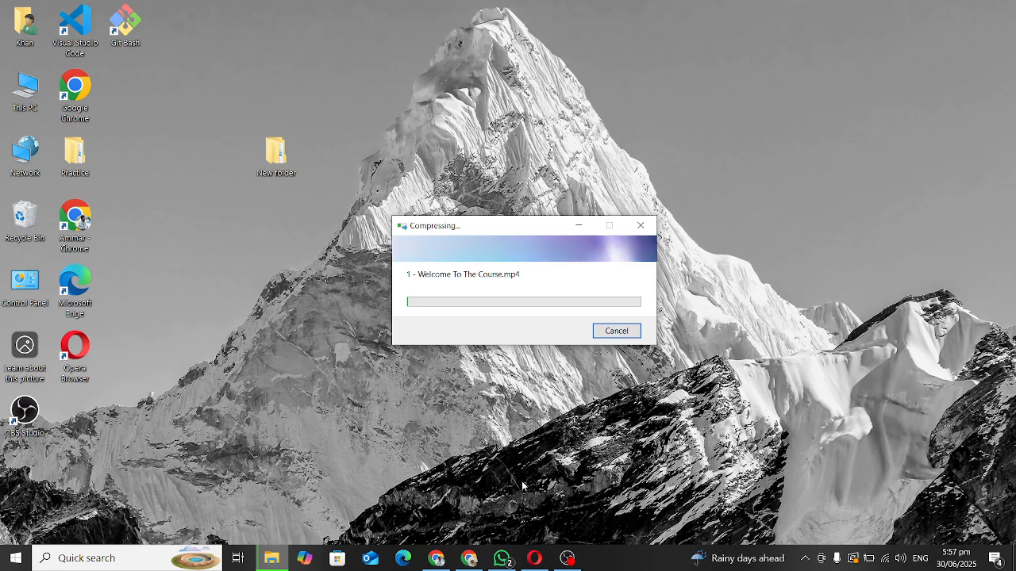
Step: Switch to Chrome and open Google Drive in a new browser tab
{"action": "left_click", "coordinate": [533, 558]}
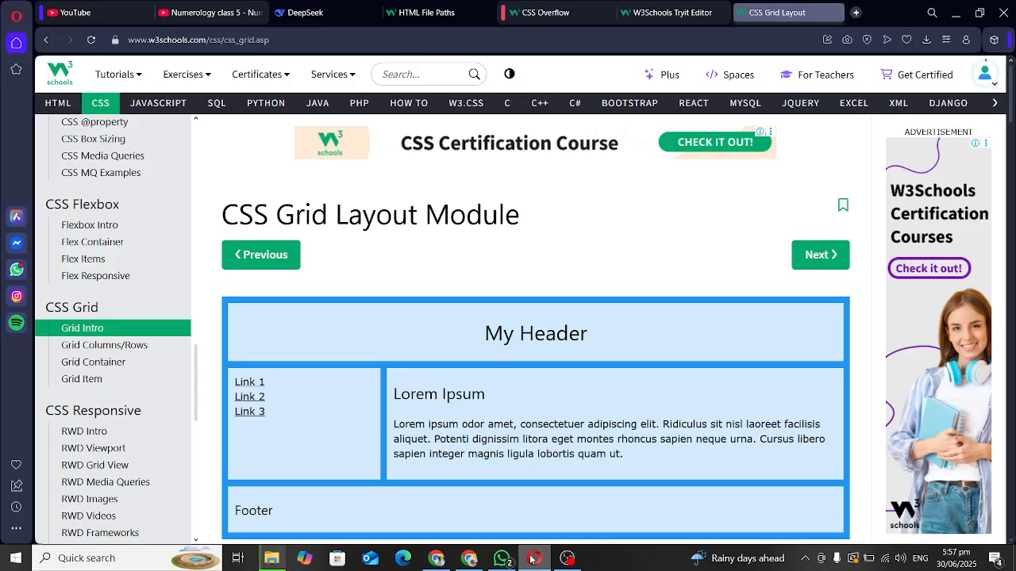
{"action": "left_click", "coordinate": [533, 559]}
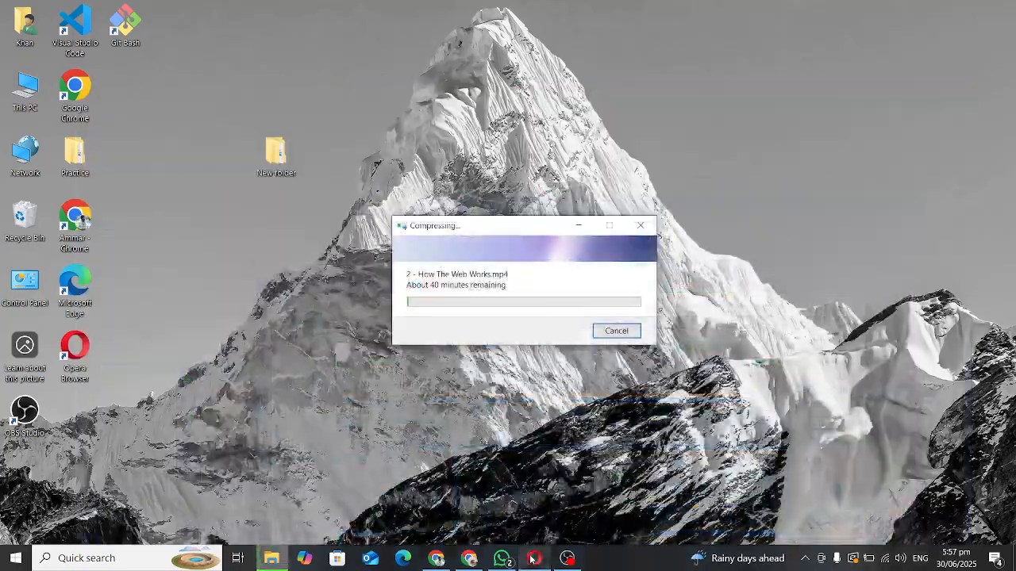
{"action": "left_click", "coordinate": [469, 558]}
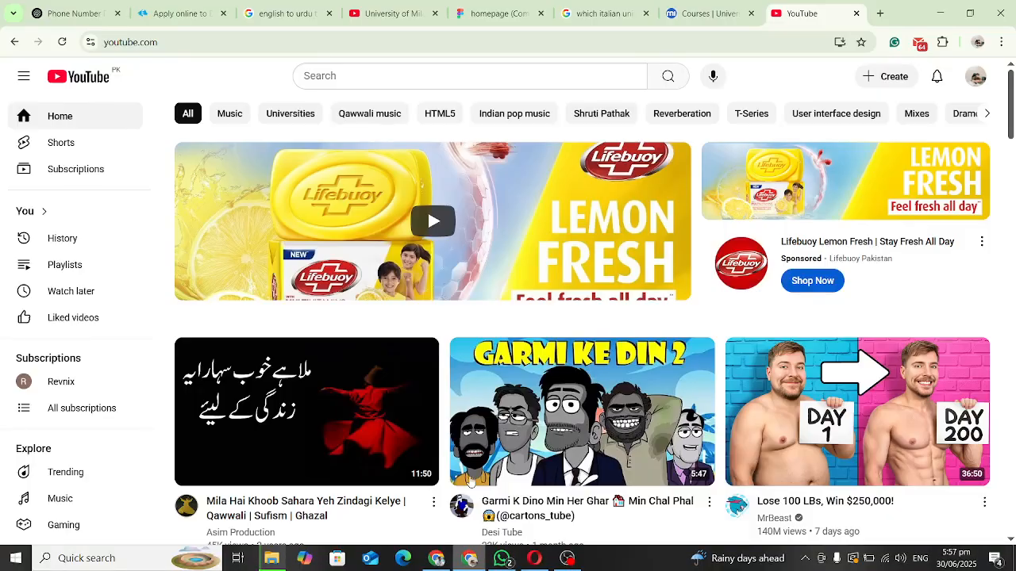
{"action": "left_click", "coordinate": [879, 14]}
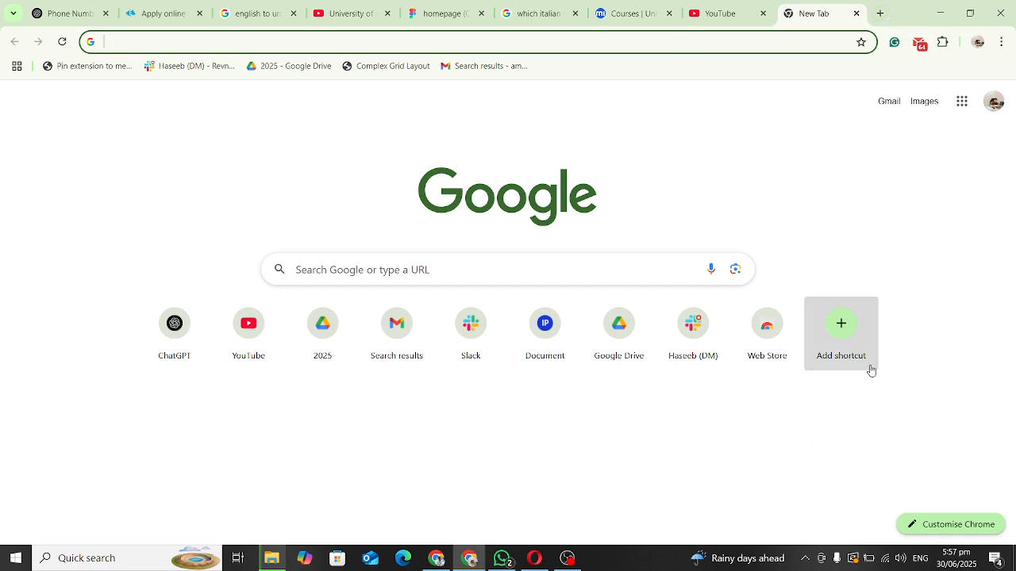
{"action": "left_click", "coordinate": [960, 111]}
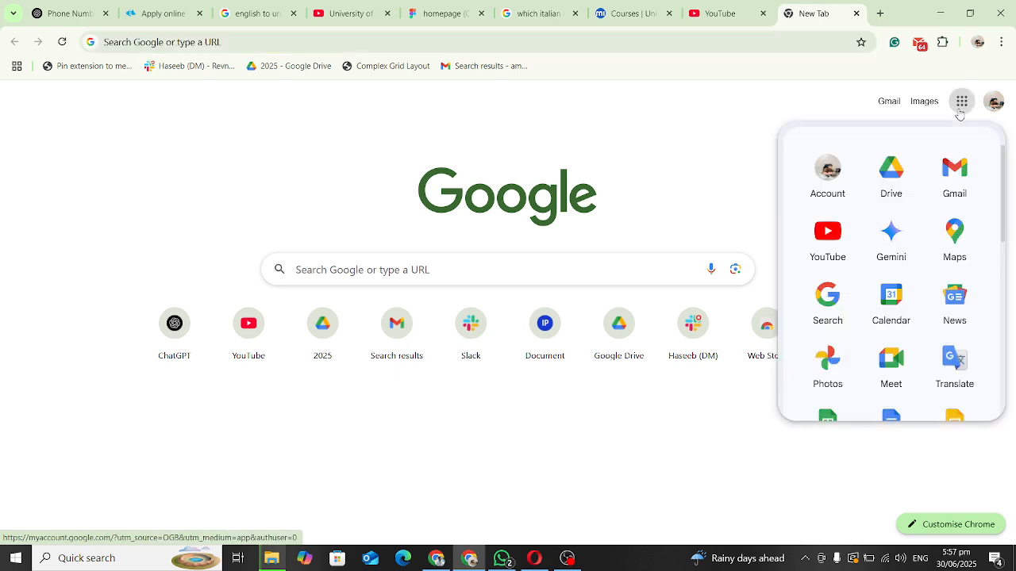
{"action": "left_click", "coordinate": [895, 186]}
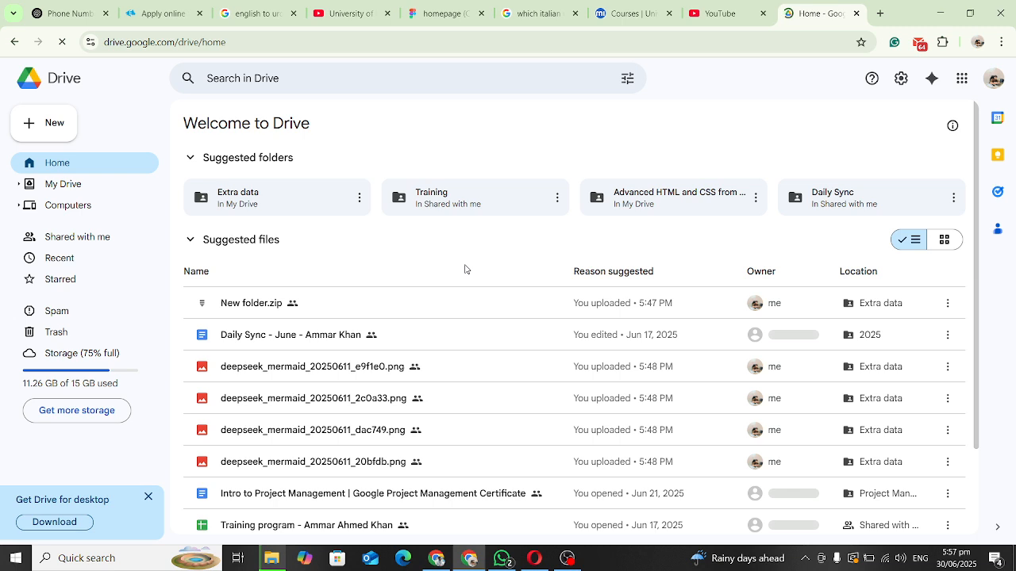
Step: Create a Drive folder named with the owner's first name followed by "files", and open it
{"action": "left_click", "coordinate": [67, 117]}
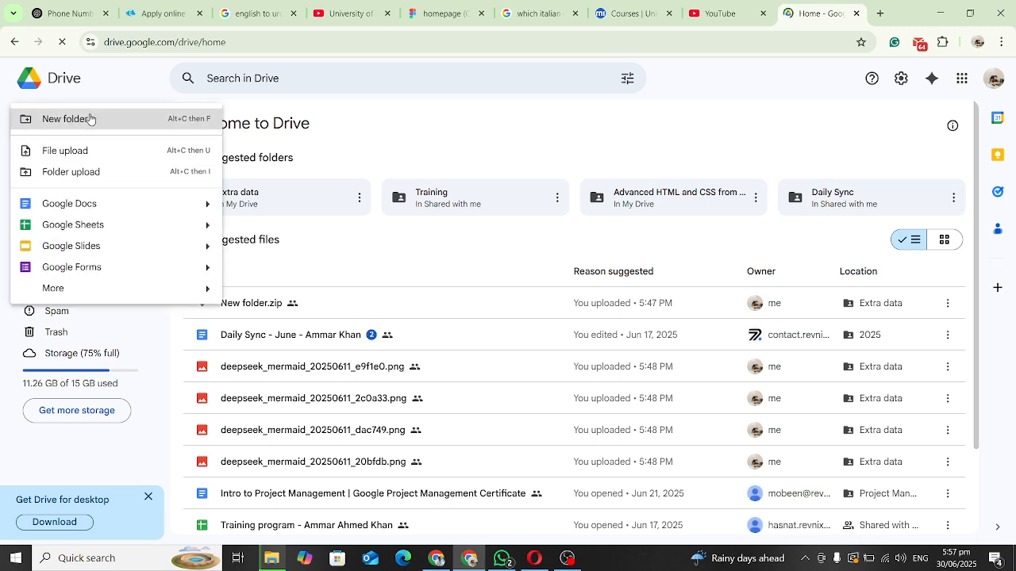
{"action": "left_click", "coordinate": [89, 117]}
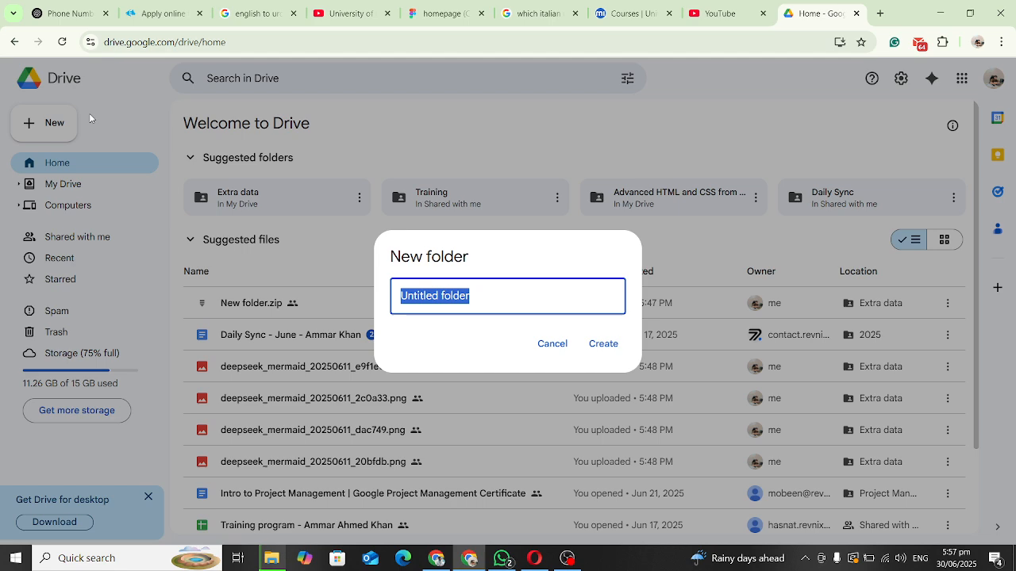
{"action": "key", "text": "BackSpace"}
{"action": "type", "text": "ammar"}
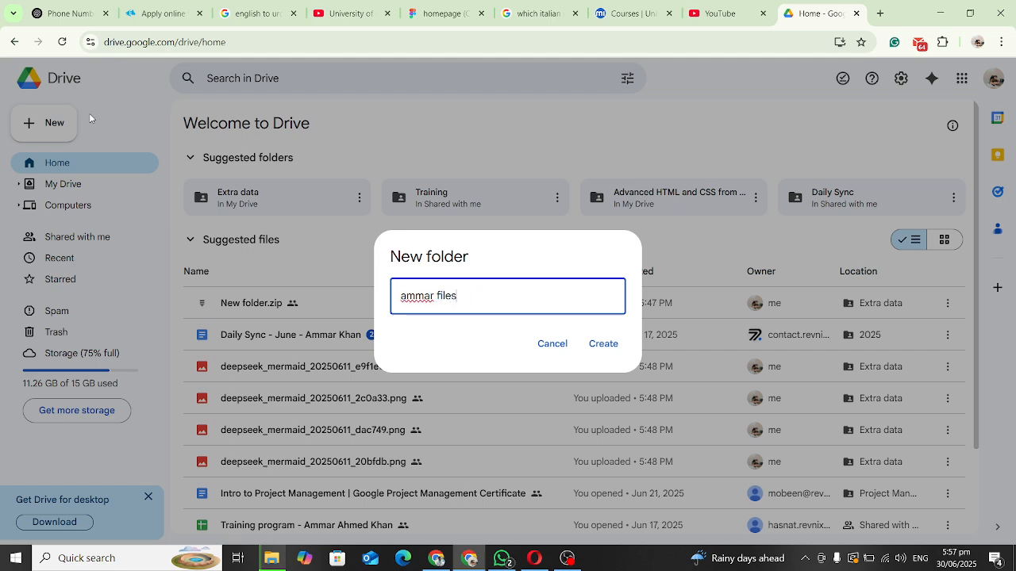
{"action": "type", "text": " files"}
{"action": "key", "text": "Return"}
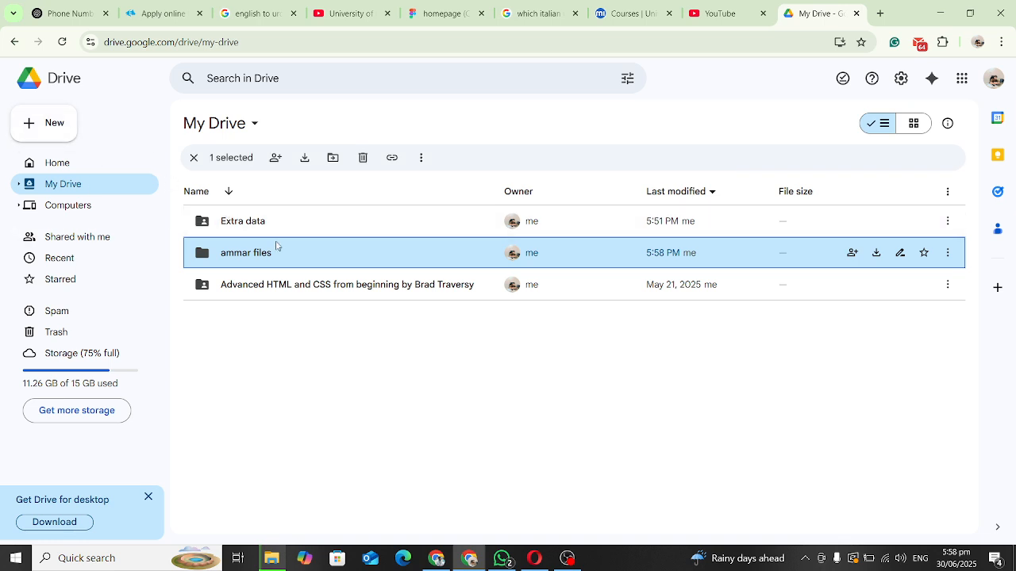
{"action": "double_click", "coordinate": [333, 258]}
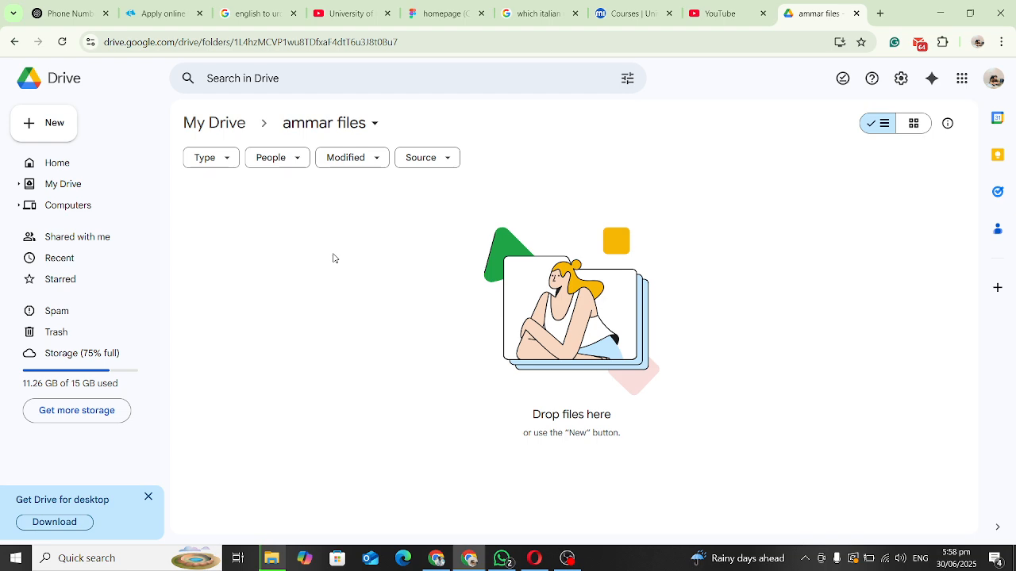
{"action": "right_click", "coordinate": [334, 258]}
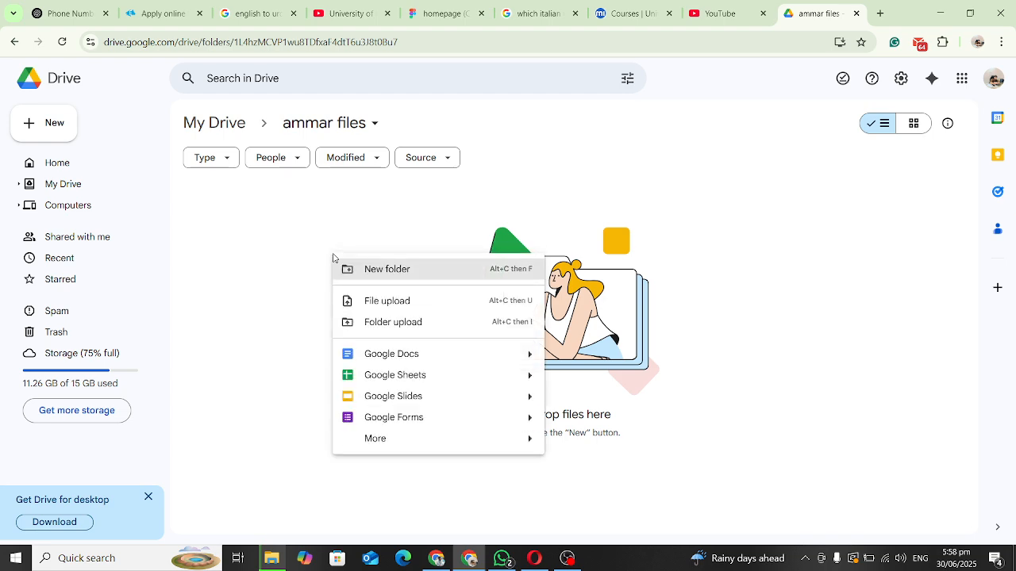
{"action": "left_click", "coordinate": [295, 242]}
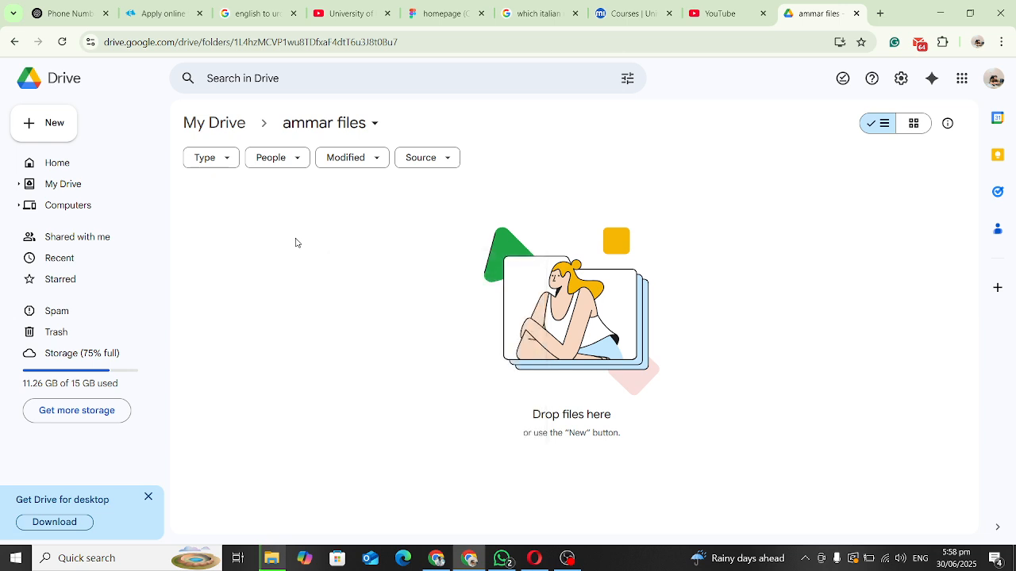
{"action": "right_click", "coordinate": [295, 242]}
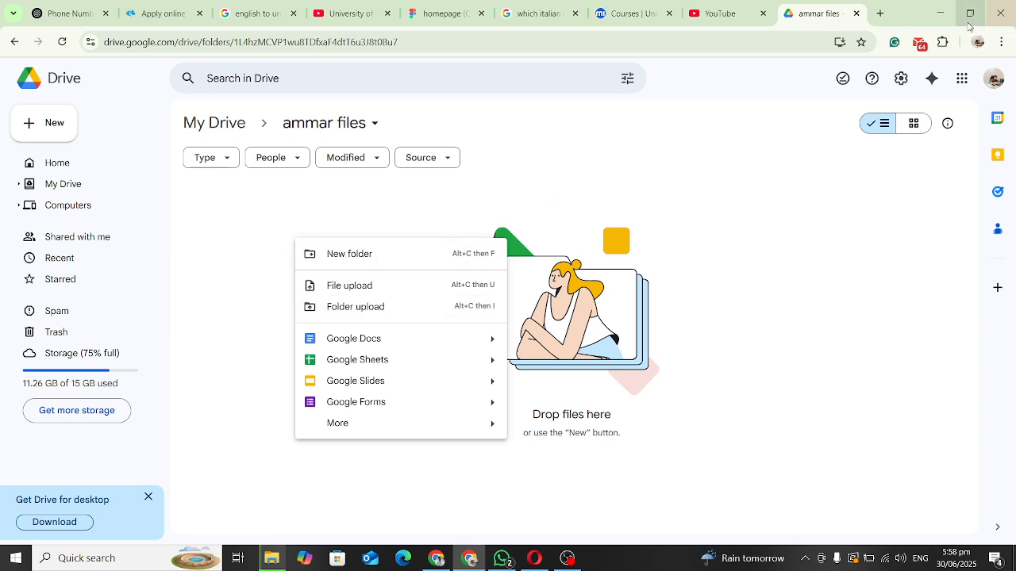
{"action": "left_click", "coordinate": [942, 18]}
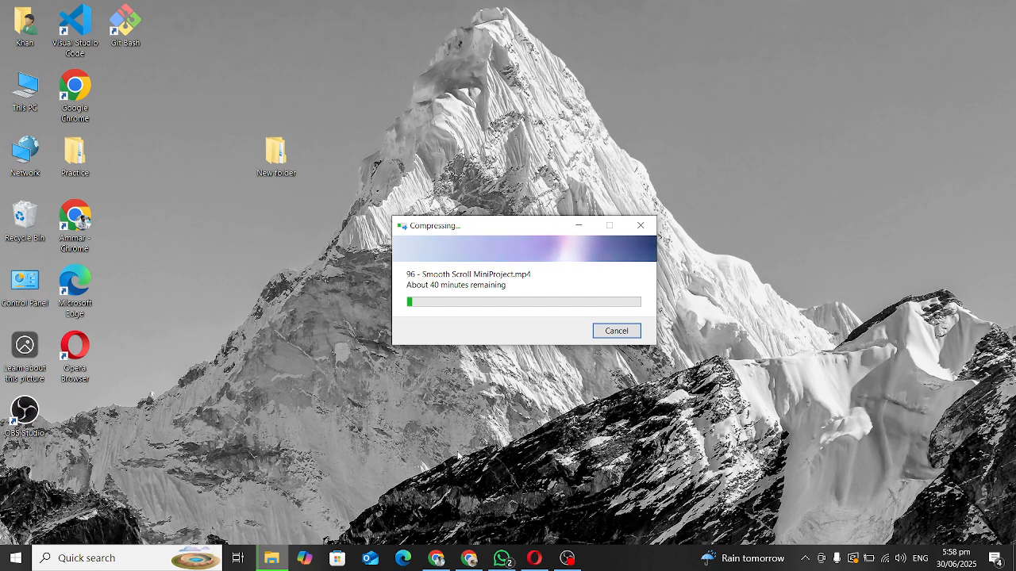
{"action": "left_click", "coordinate": [536, 560]}
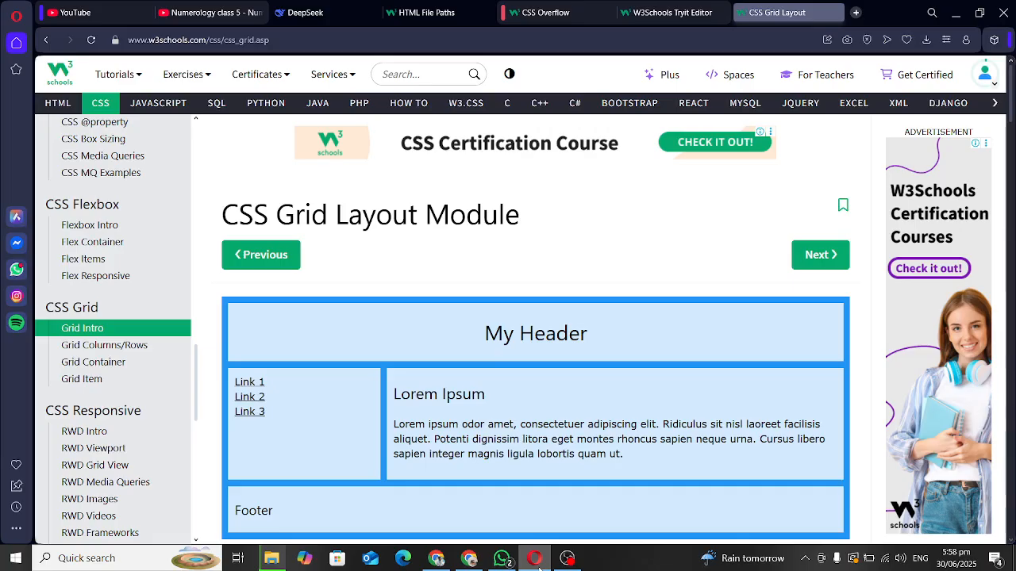
{"action": "left_click", "coordinate": [470, 559]}
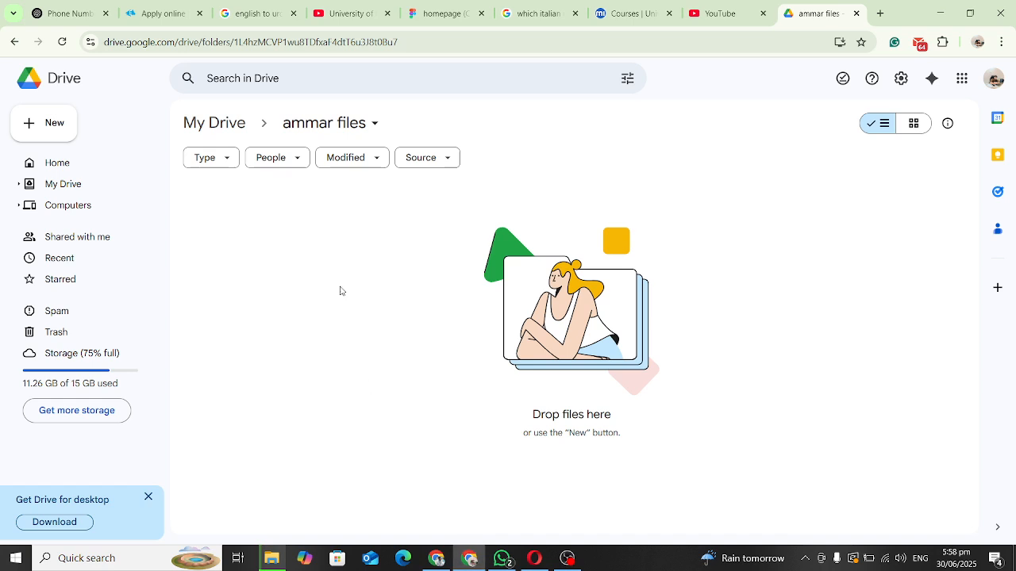
Step: Upload the Practice folder from the desktop's New folder into the open Drive folder, confirming the upload of all its files
{"action": "right_click", "coordinate": [341, 290]}
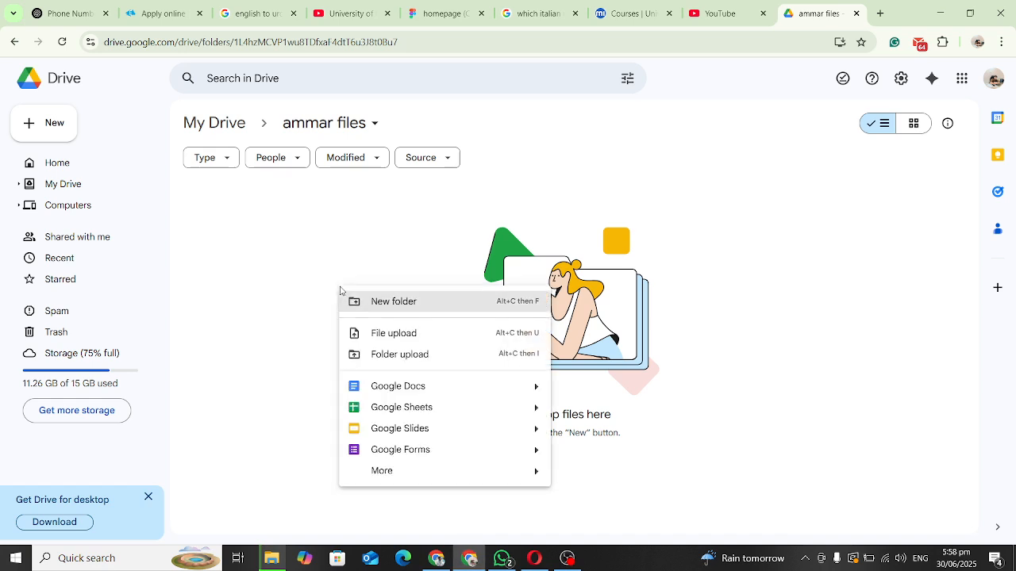
{"action": "left_click", "coordinate": [419, 360]}
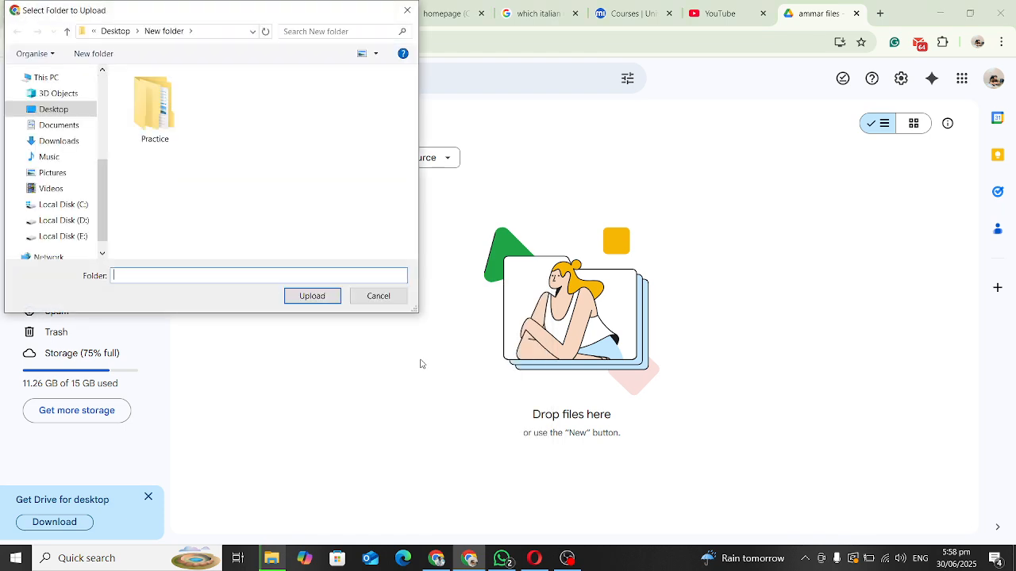
{"action": "left_click", "coordinate": [143, 107]}
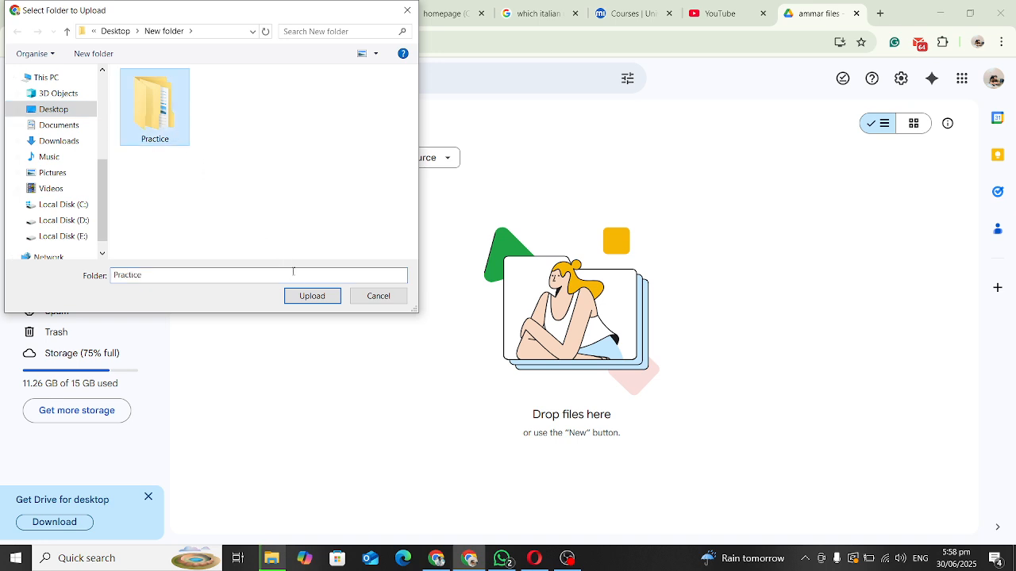
{"action": "left_click", "coordinate": [320, 299]}
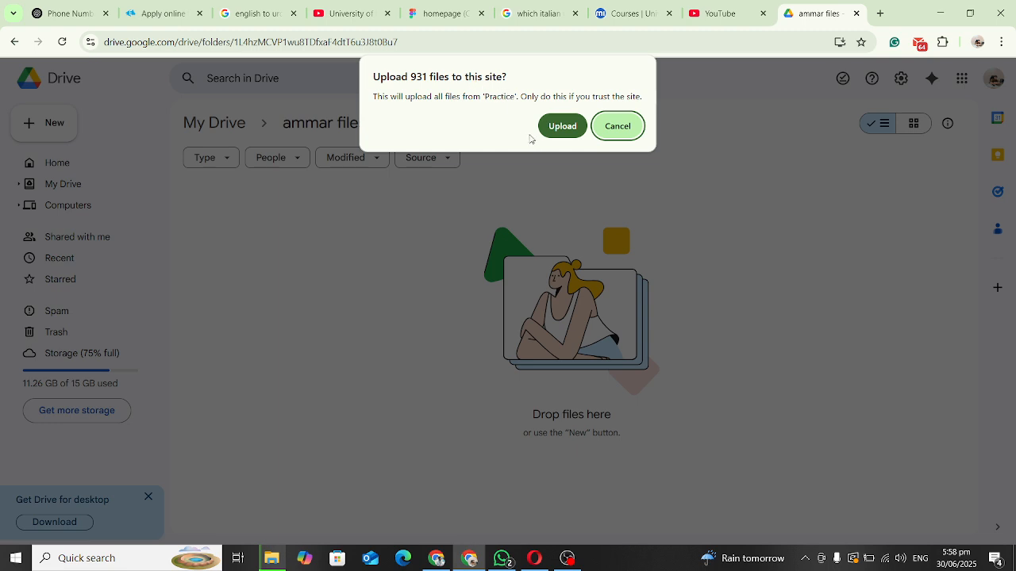
{"action": "left_click", "coordinate": [554, 130]}
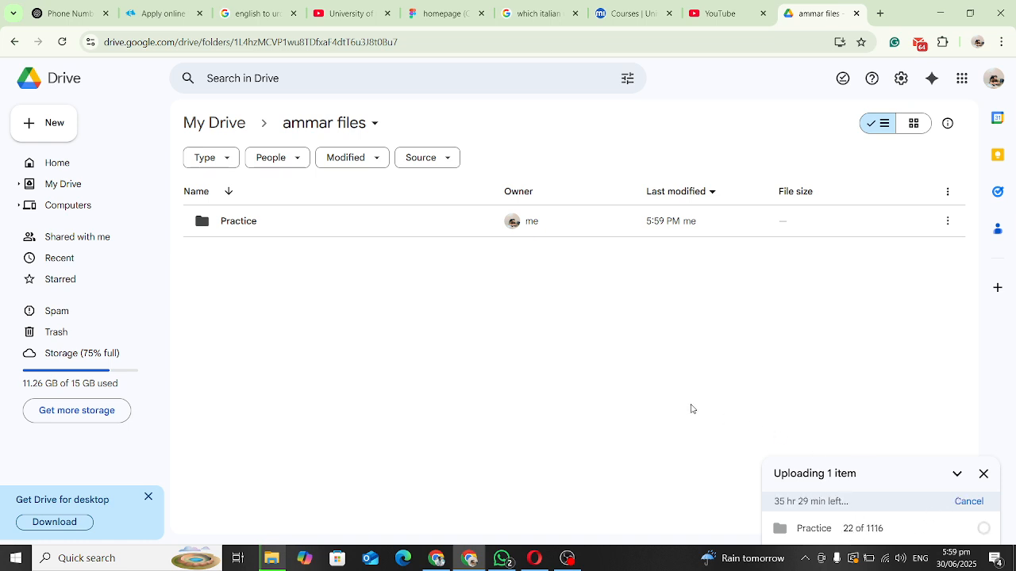
Step: Upload the four deepseek_mermaid PNG files from the desktop's New folder into the open Drive folder
{"action": "right_click", "coordinate": [323, 322]}
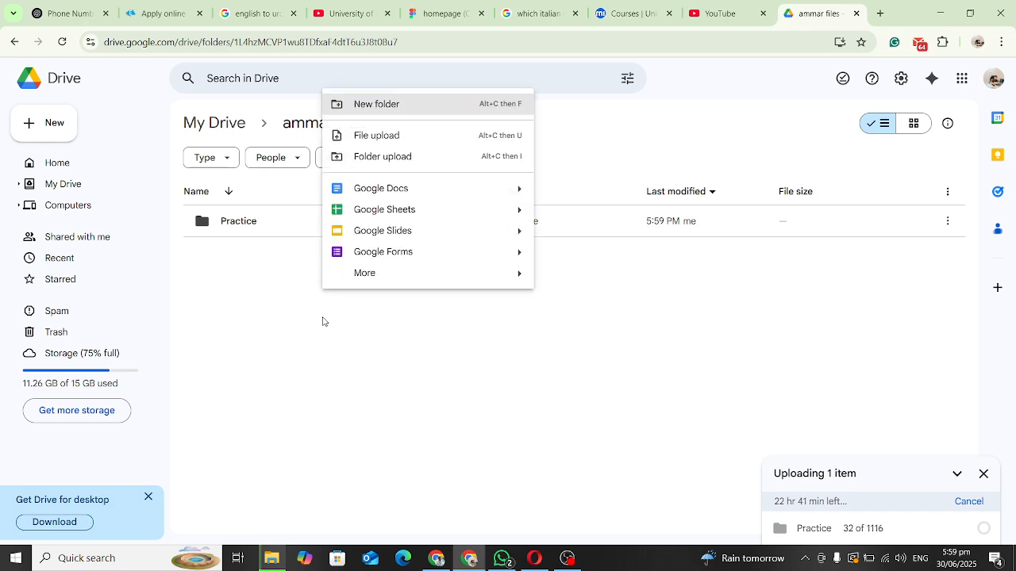
{"action": "left_click", "coordinate": [388, 142]}
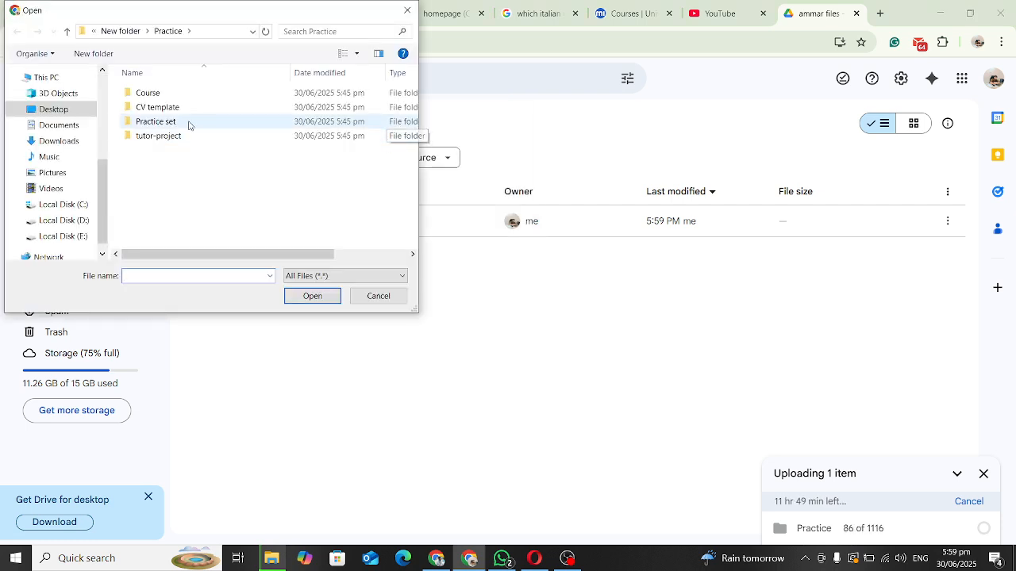
{"action": "left_click", "coordinate": [60, 112]}
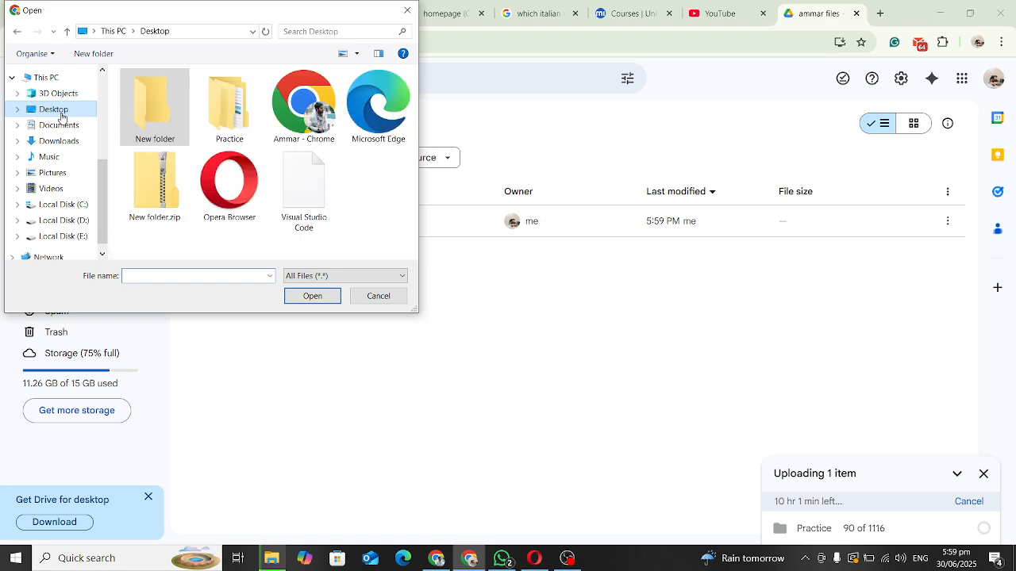
{"action": "double_click", "coordinate": [182, 127]}
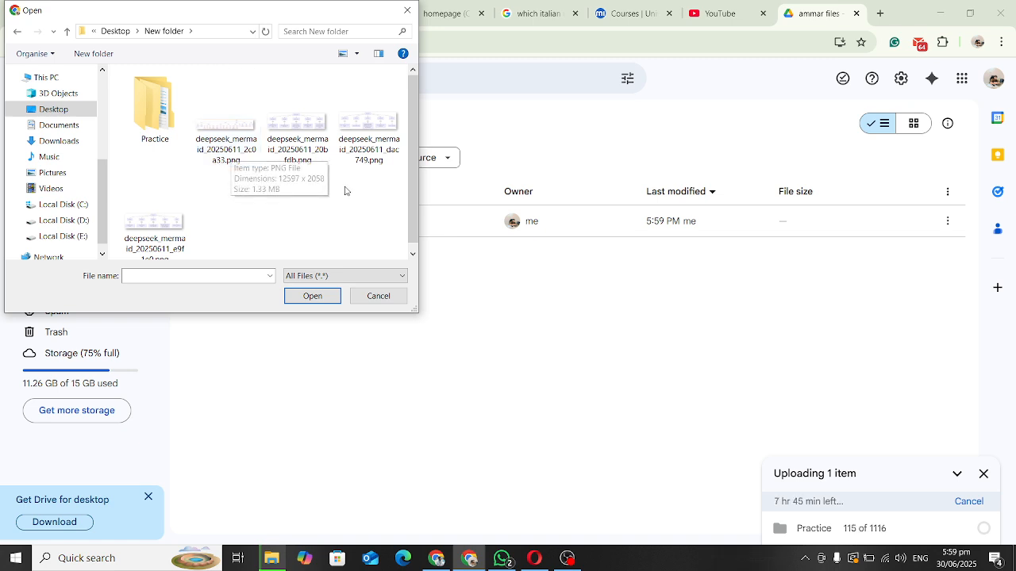
{"action": "left_click_drag", "start_coordinate": [391, 190], "coordinate": [229, 133]}
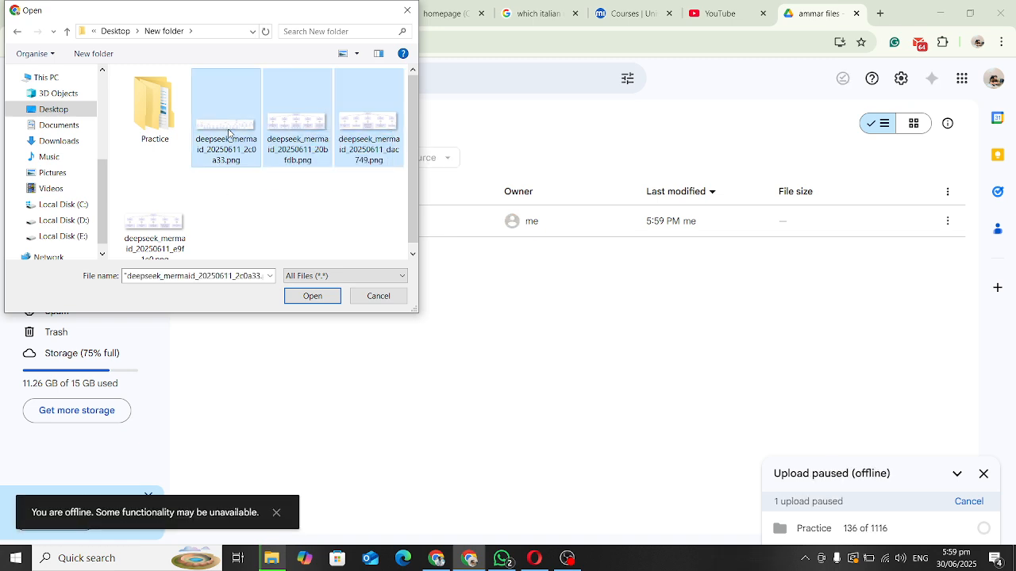
{"action": "left_click", "coordinate": [181, 236], "text": "ctrl"}
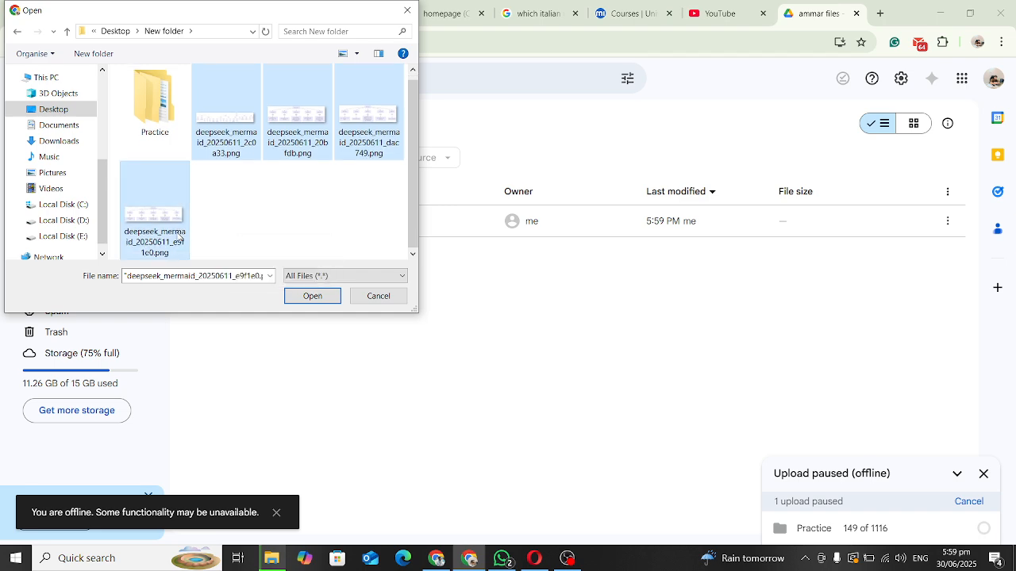
{"action": "left_click", "coordinate": [311, 296]}
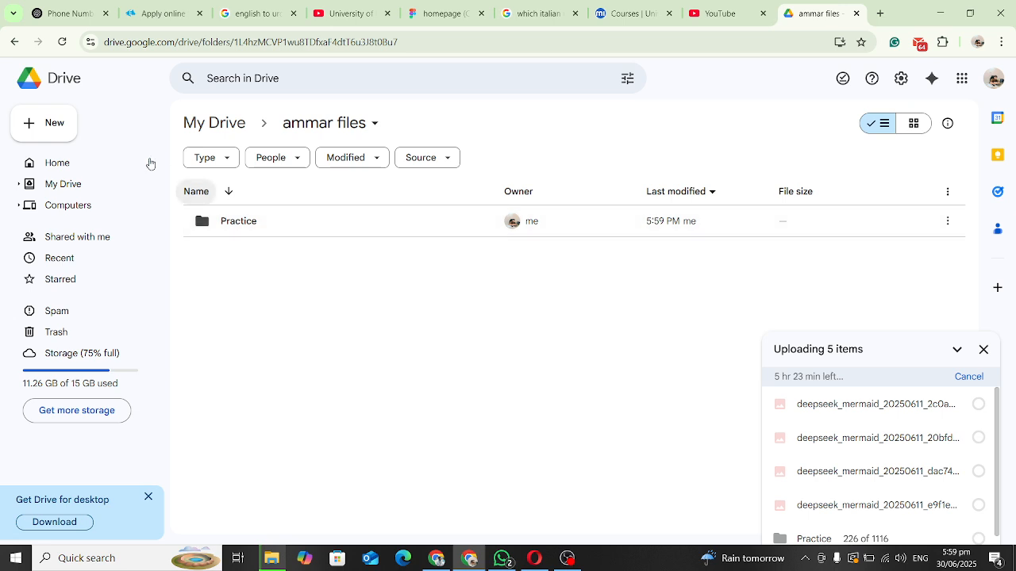
Step: Return to My Drive, open the sharing settings of the newly created files folder, and keep general access set to Restricted
{"action": "left_click", "coordinate": [11, 41]}
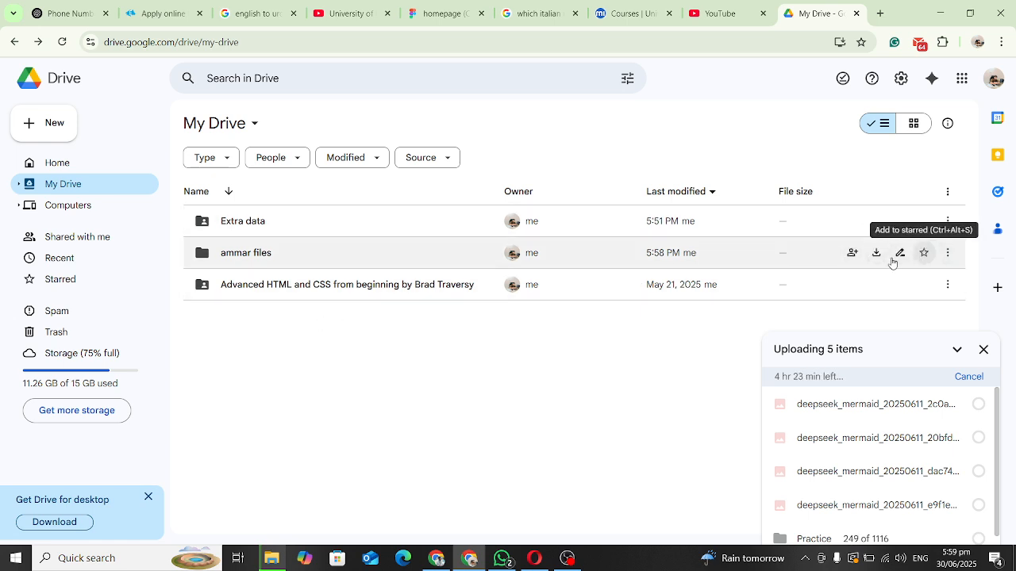
{"action": "left_click", "coordinate": [947, 252]}
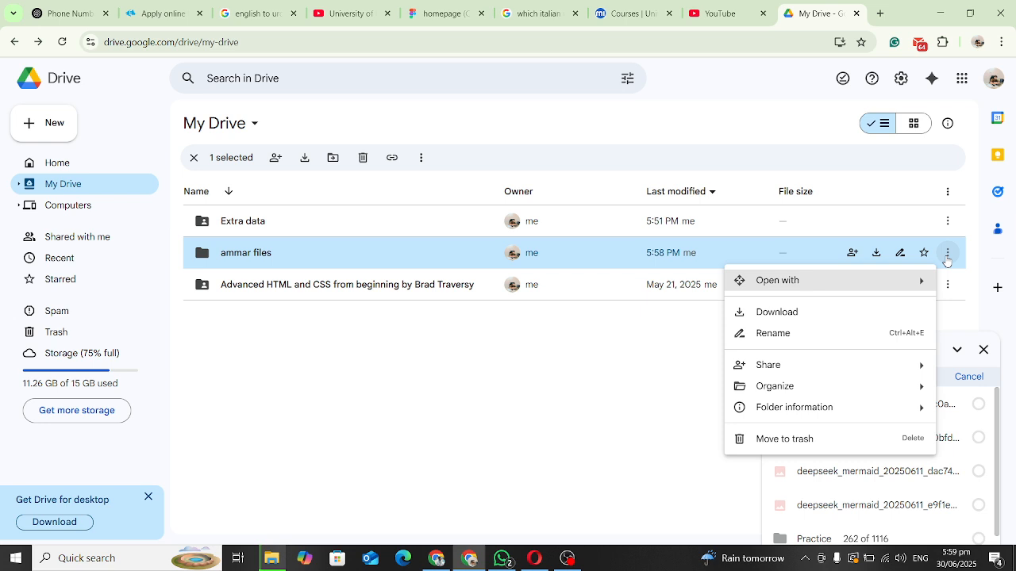
{"action": "mouse_move", "coordinate": [798, 365]}
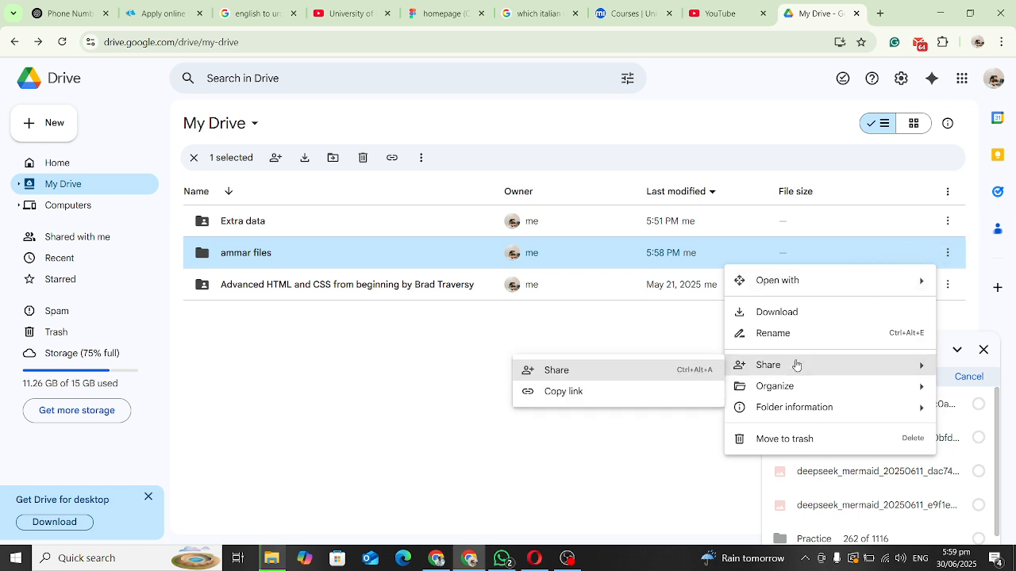
{"action": "left_click", "coordinate": [617, 377]}
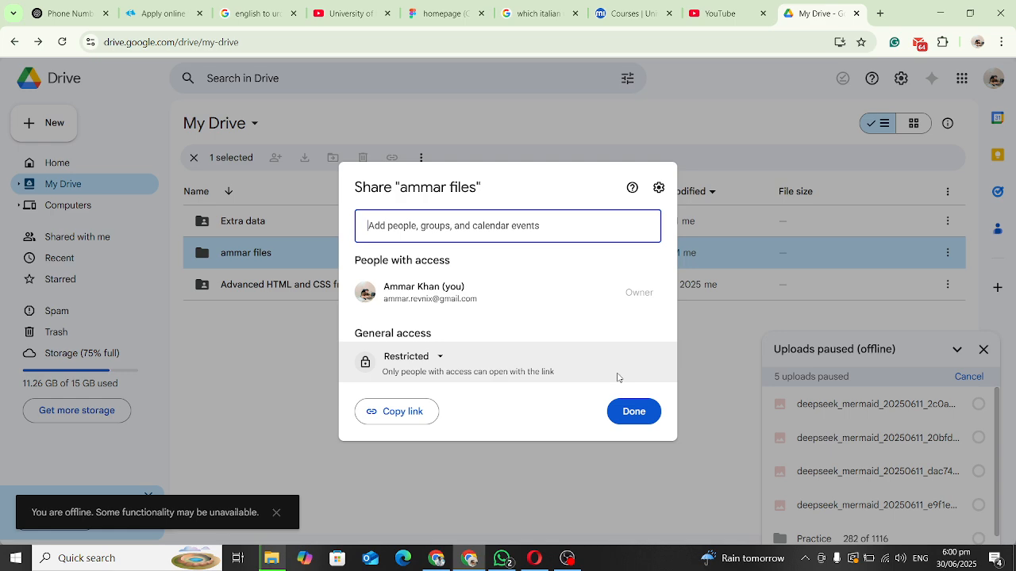
{"action": "left_click", "coordinate": [425, 357]}
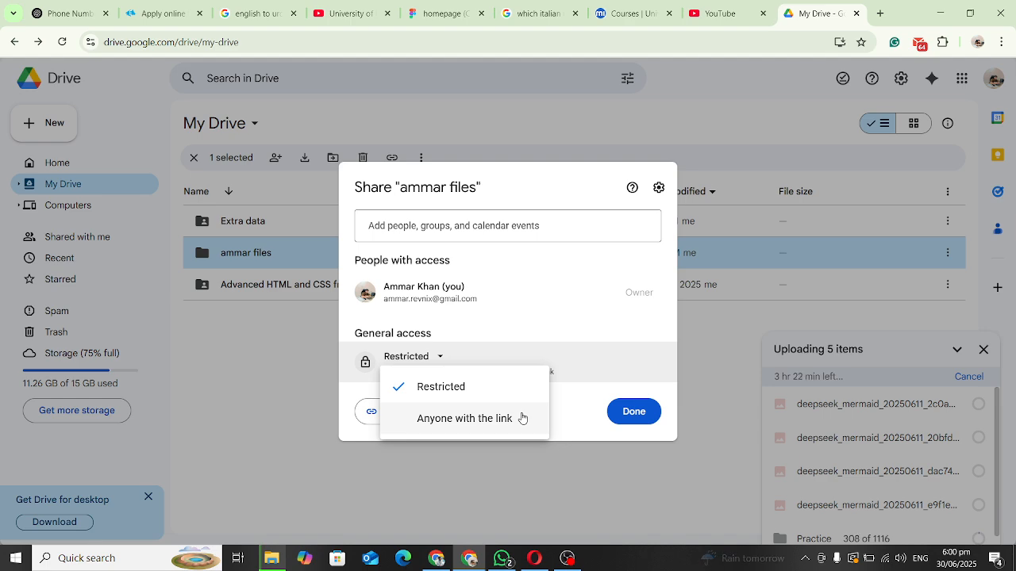
{"action": "left_click", "coordinate": [483, 392]}
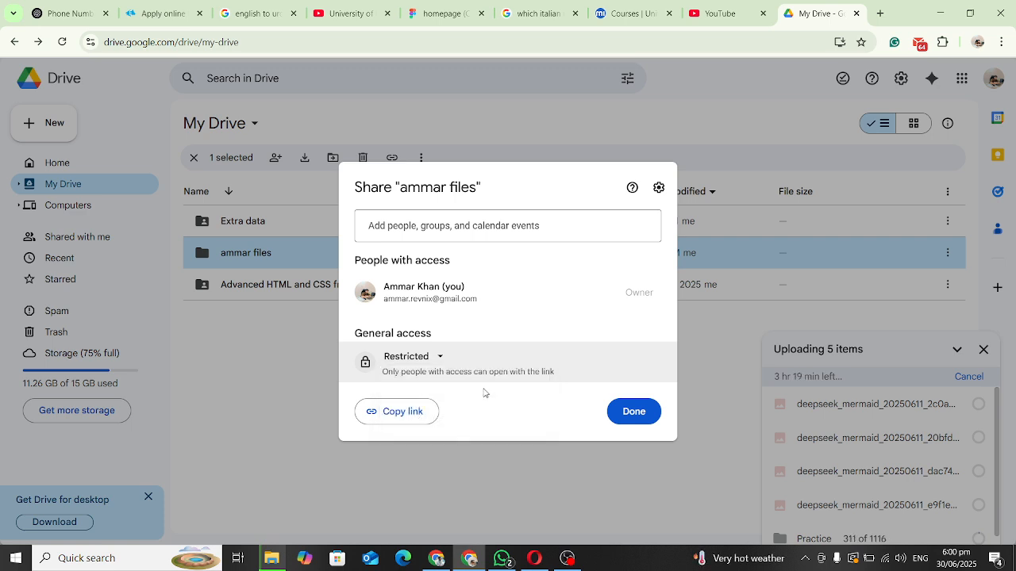
Step: Add the recipient's e-mail address to the folder's share list with the Editor role
{"action": "left_click", "coordinate": [493, 226]}
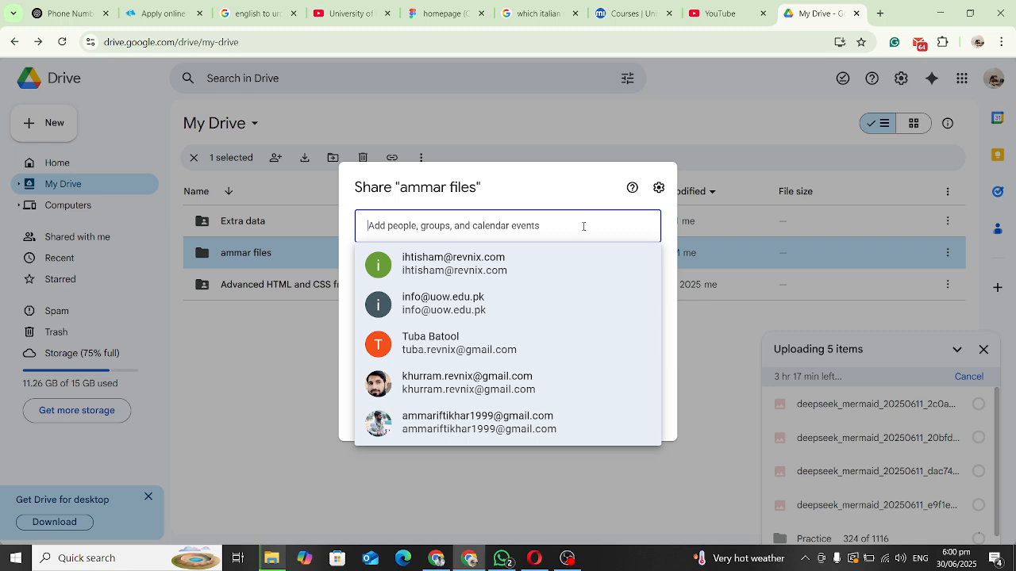
{"action": "key", "text": "ctrl+v"}
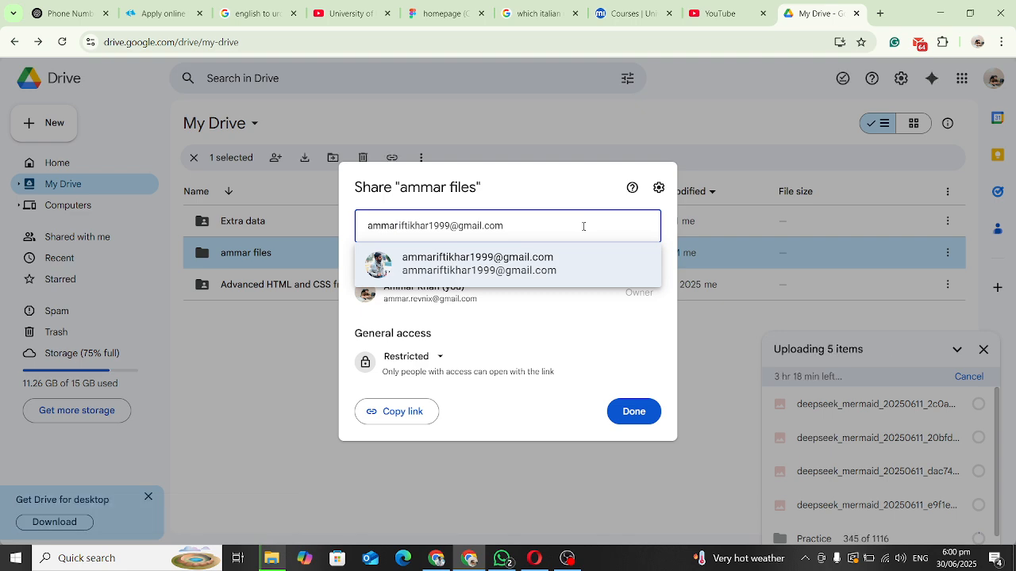
{"action": "left_click", "coordinate": [544, 258]}
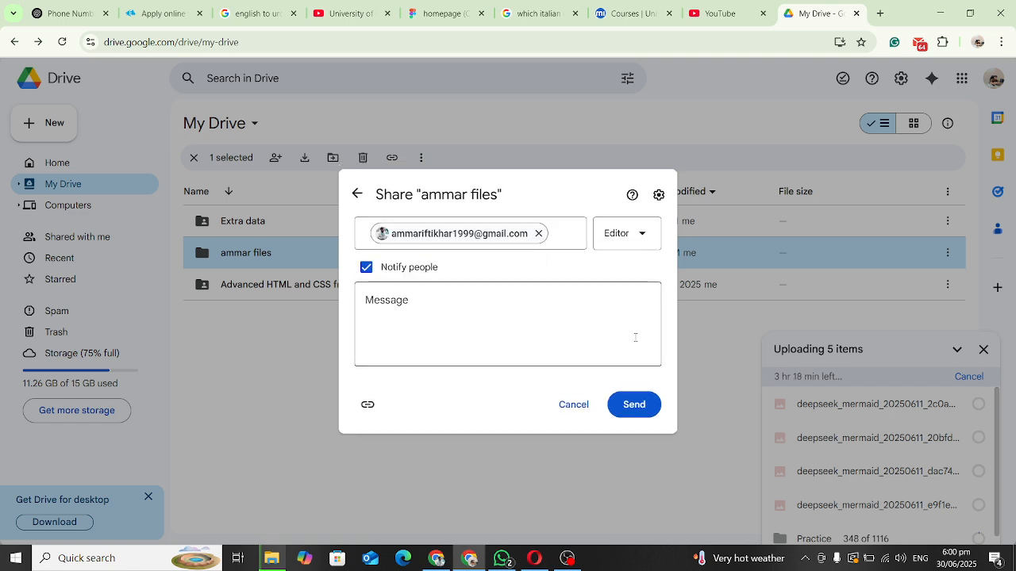
Step: Write a message reading "hello" followed by the recipient's first name, and send the folder's share invitation
{"action": "left_click", "coordinate": [468, 320]}
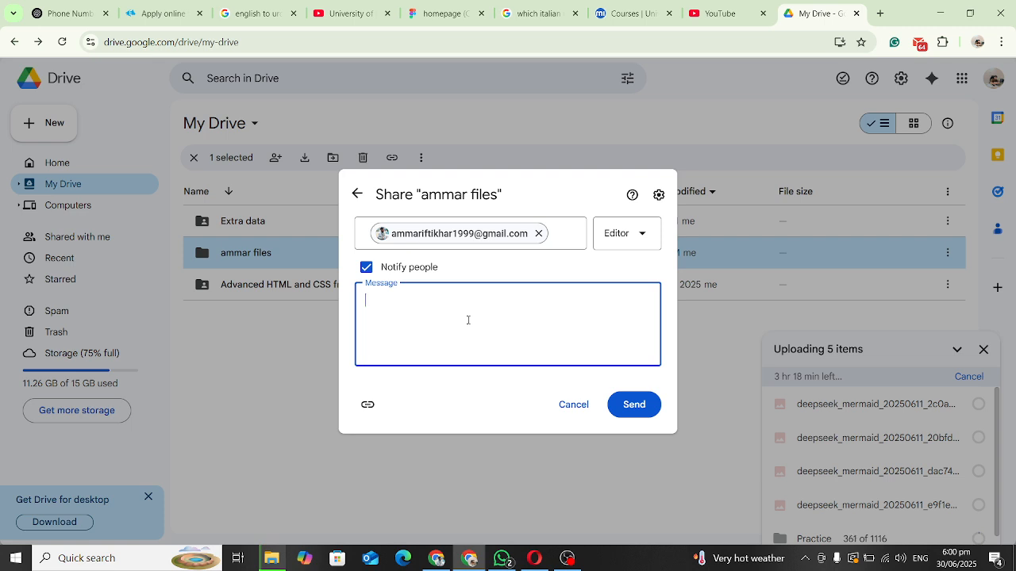
{"action": "type", "text": "hello ammar it"}
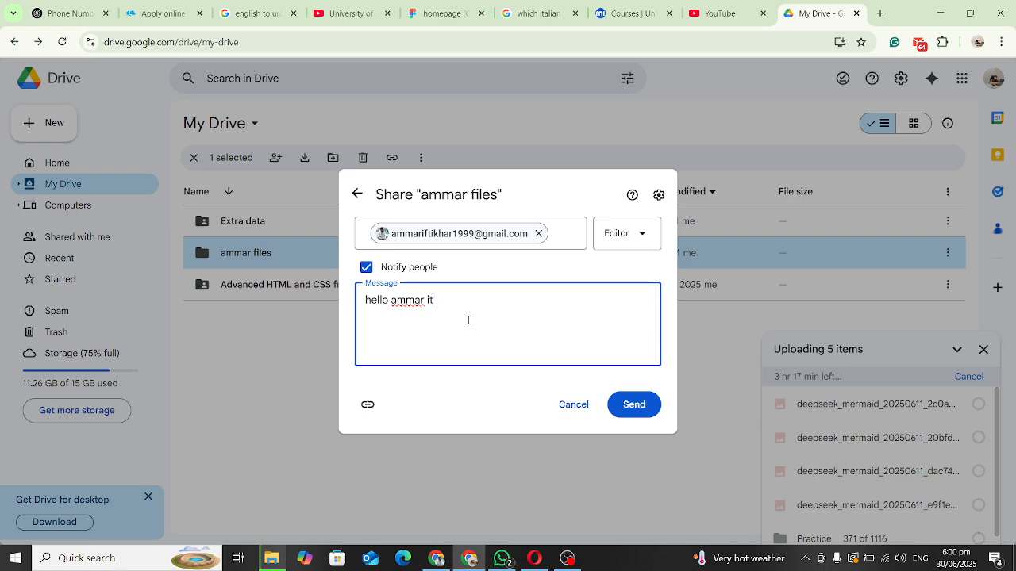
{"action": "key", "text": "BackSpace"}
{"action": "key", "text": "BackSpace"}
{"action": "left_click", "coordinate": [646, 404]}
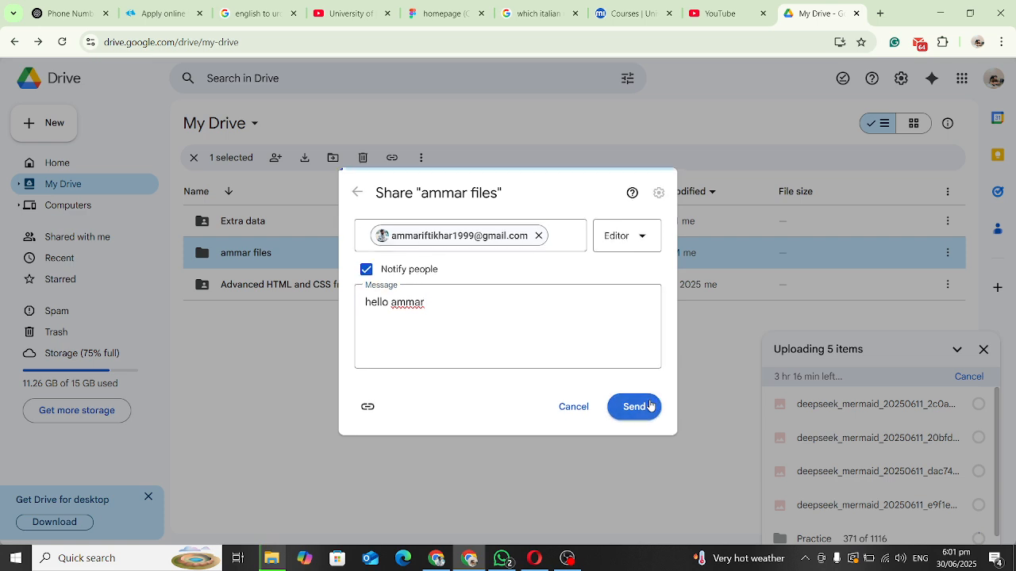